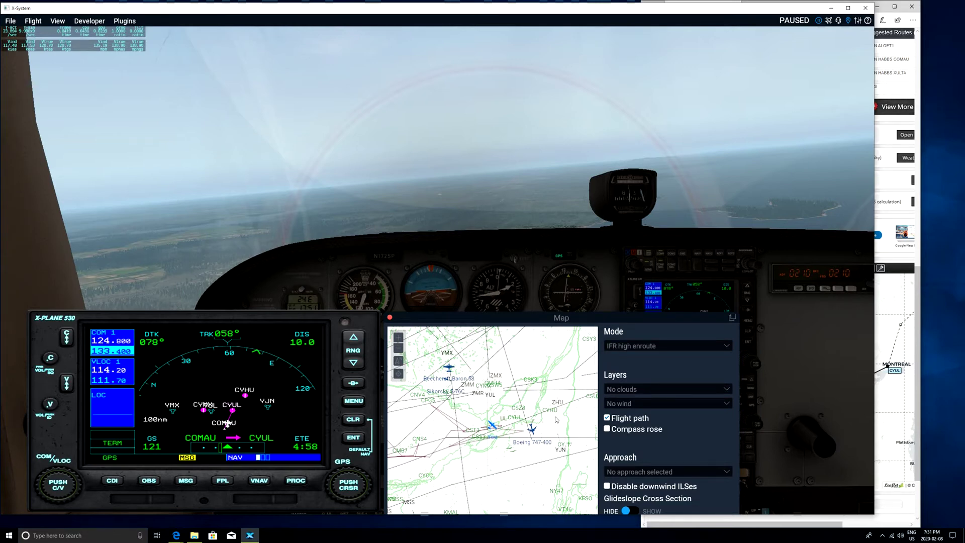
pyautogui.scroll(2, 549, 415)
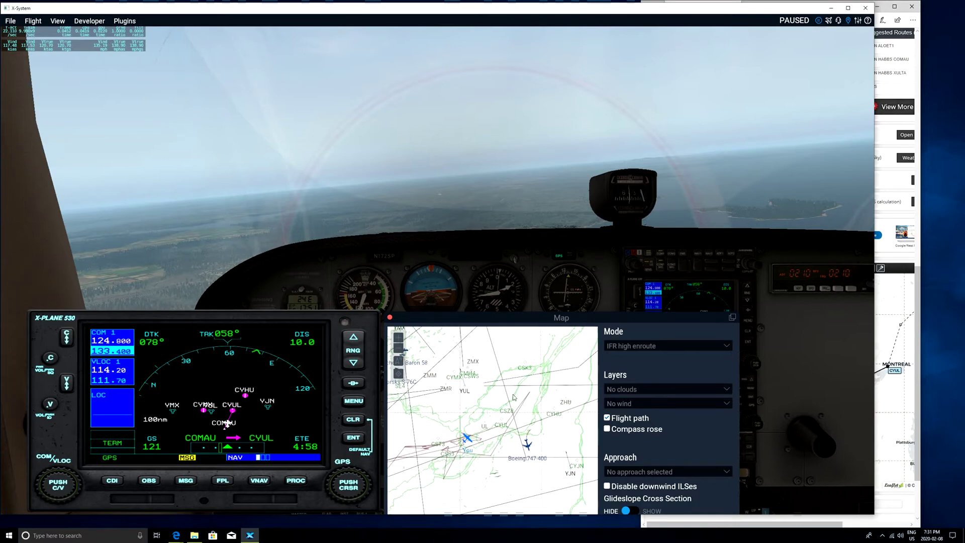
pyautogui.scroll(2, 498, 381)
pyautogui.scroll(-3, 498, 381)
pyautogui.scroll(-2, 499, 383)
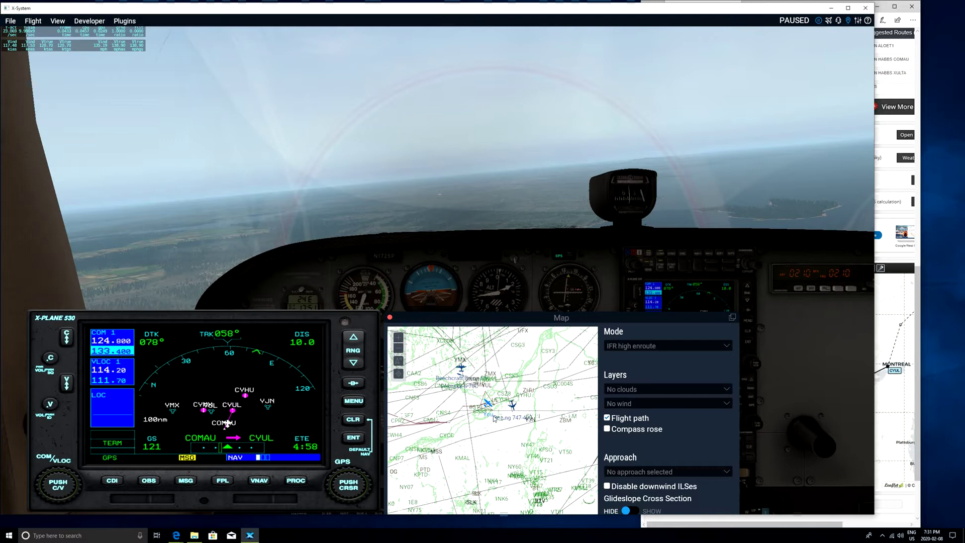
pyautogui.scroll(2, 512, 417)
pyautogui.scroll(2, 512, 415)
pyautogui.scroll(1, 512, 405)
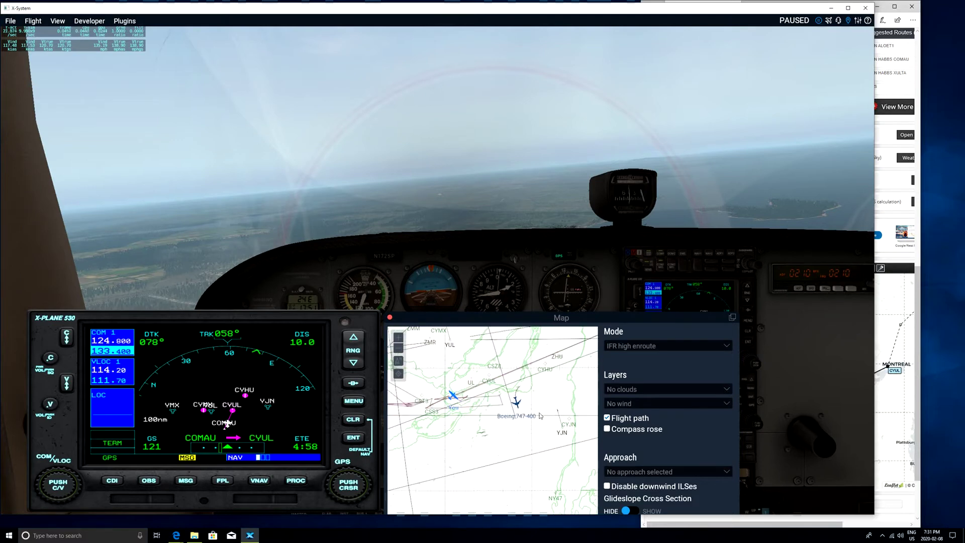
# Step: Check the Boeing 747-400 and Cessna Skyhawk details on the map, closing each popup
pyautogui.click(518, 408)
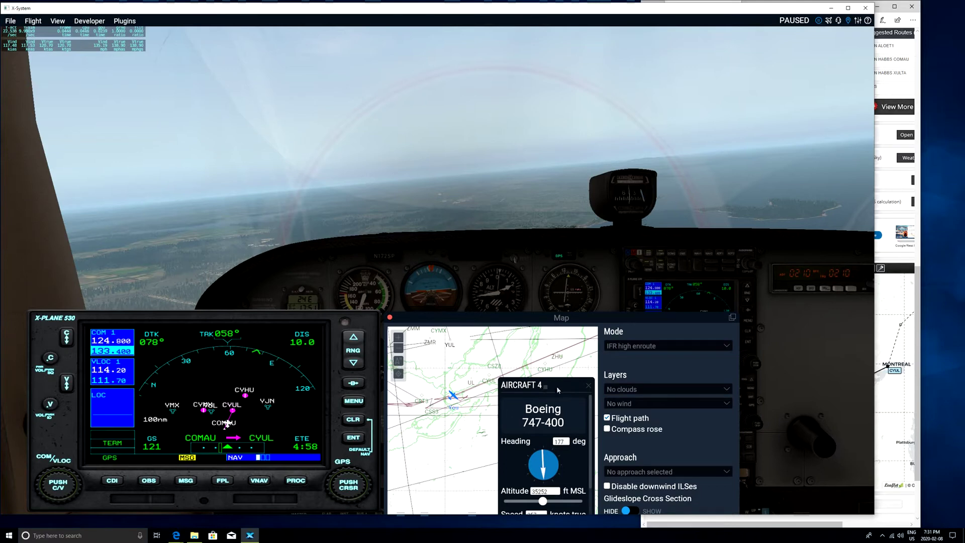
pyautogui.click(589, 385)
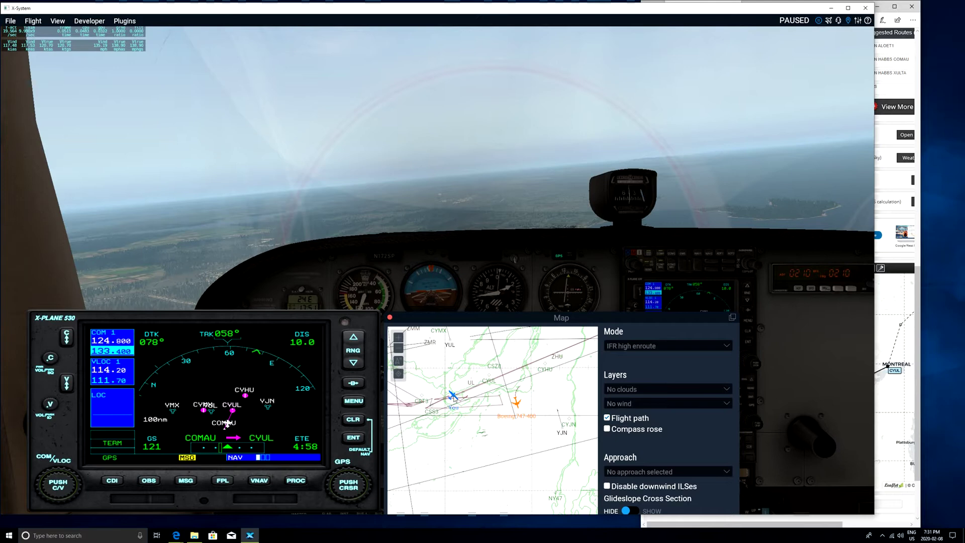
pyautogui.click(453, 397)
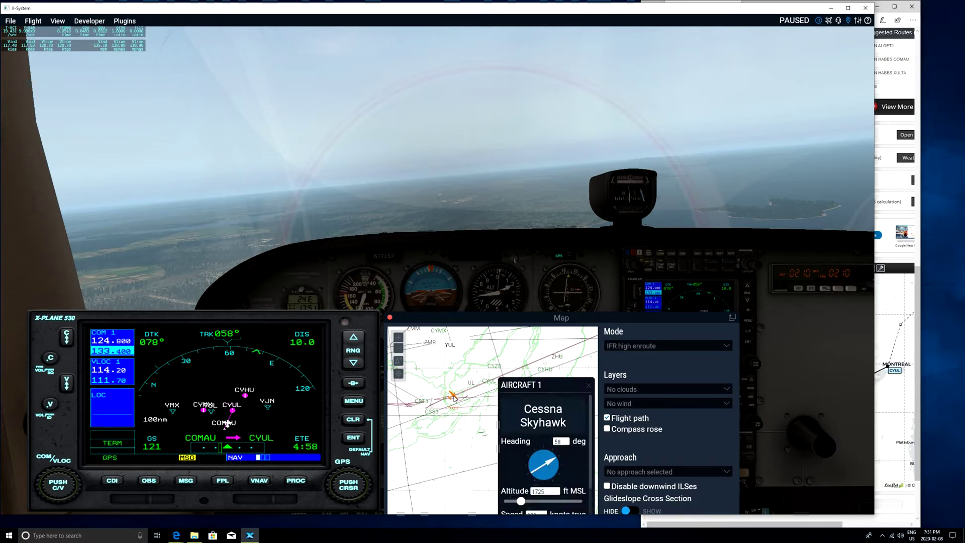
pyautogui.click(590, 387)
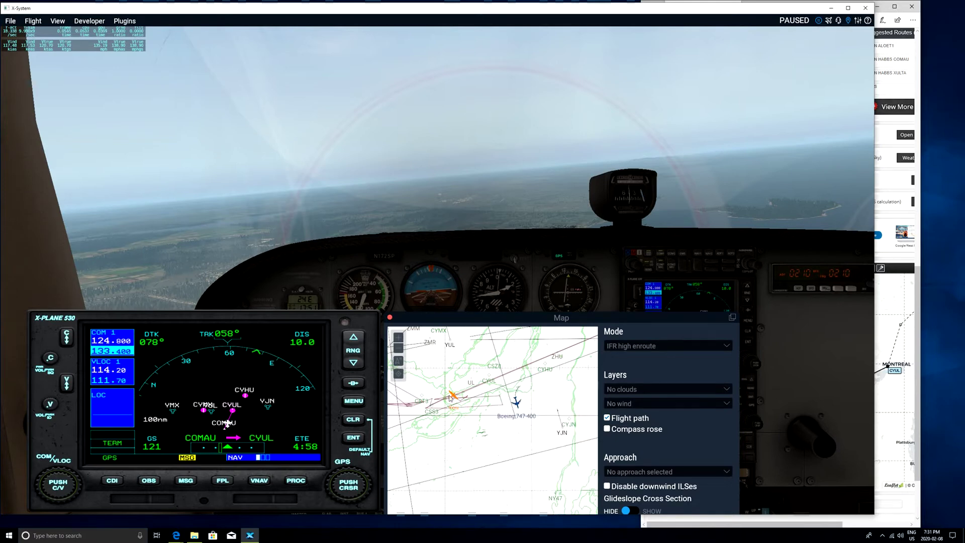
# Step: Unpause the simulation so the Cessna flies on toward CYUL
pyautogui.click(819, 20)
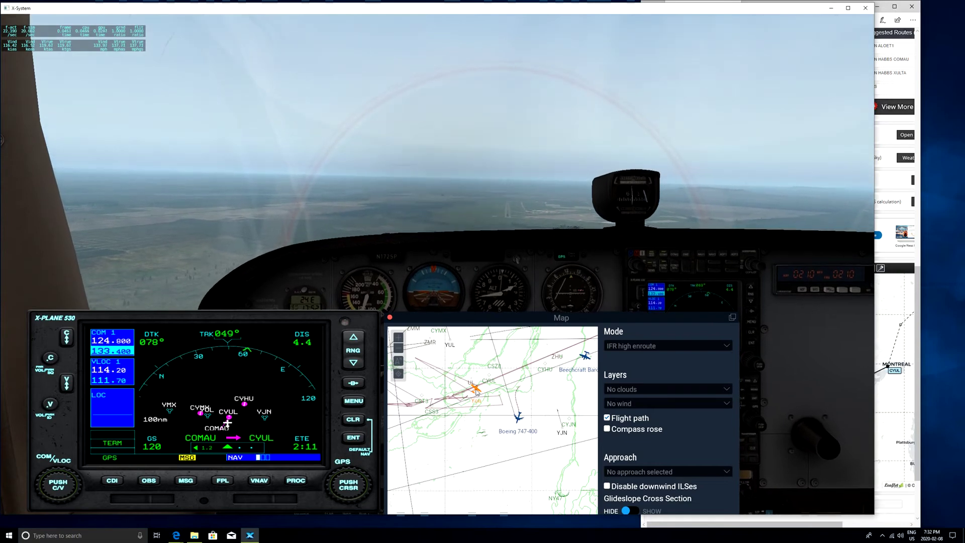
# Step: View the Cessna Skyhawk's map details, pause about 5 nm from CYUL, and close them
pyautogui.click(473, 388)
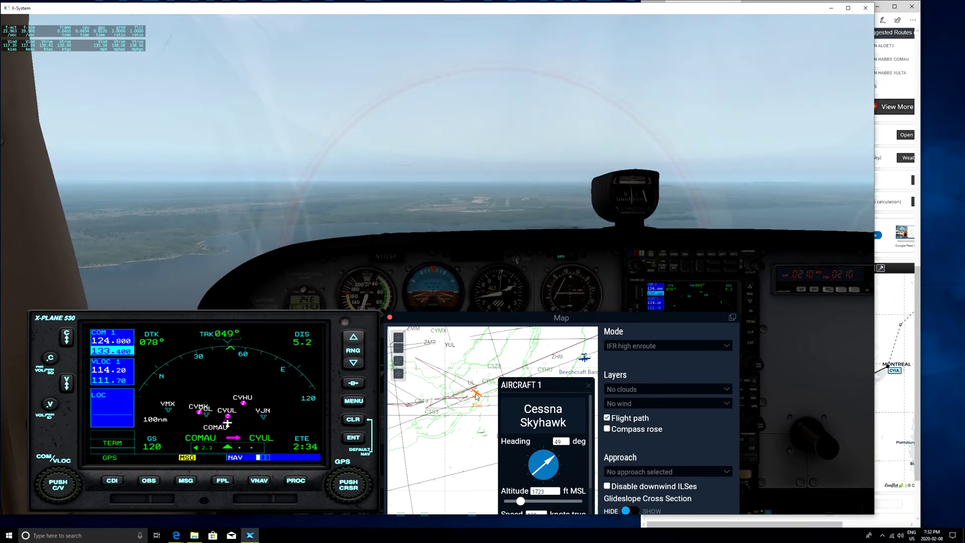
pyautogui.click(821, 20)
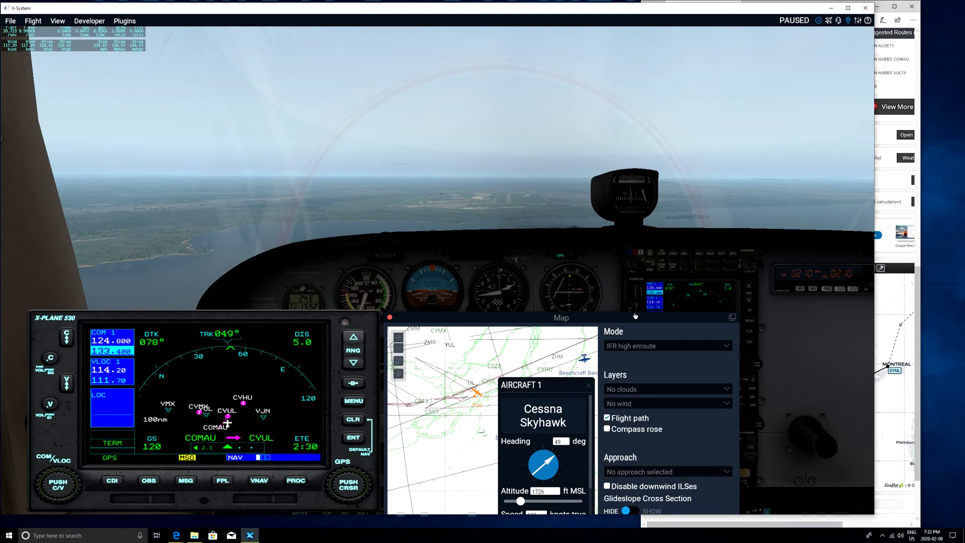
pyautogui.click(589, 388)
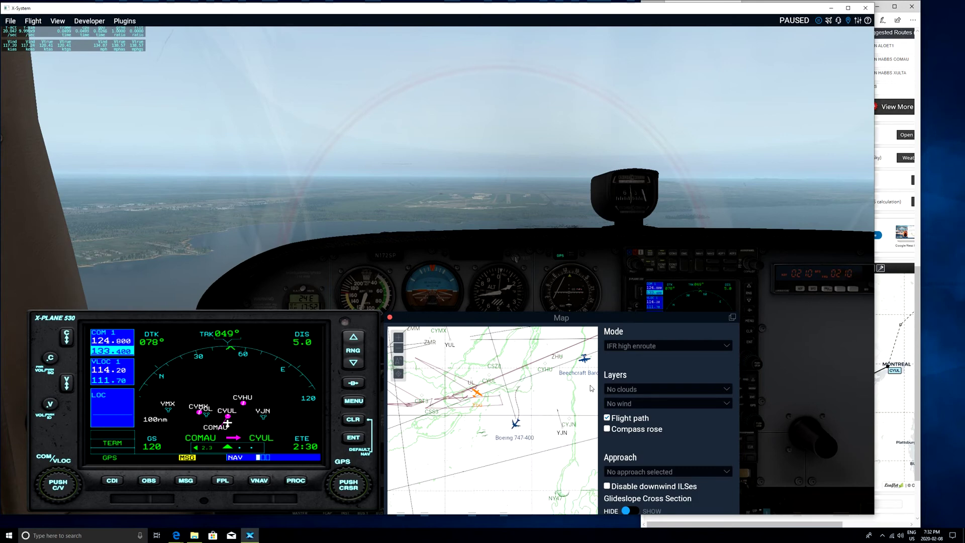